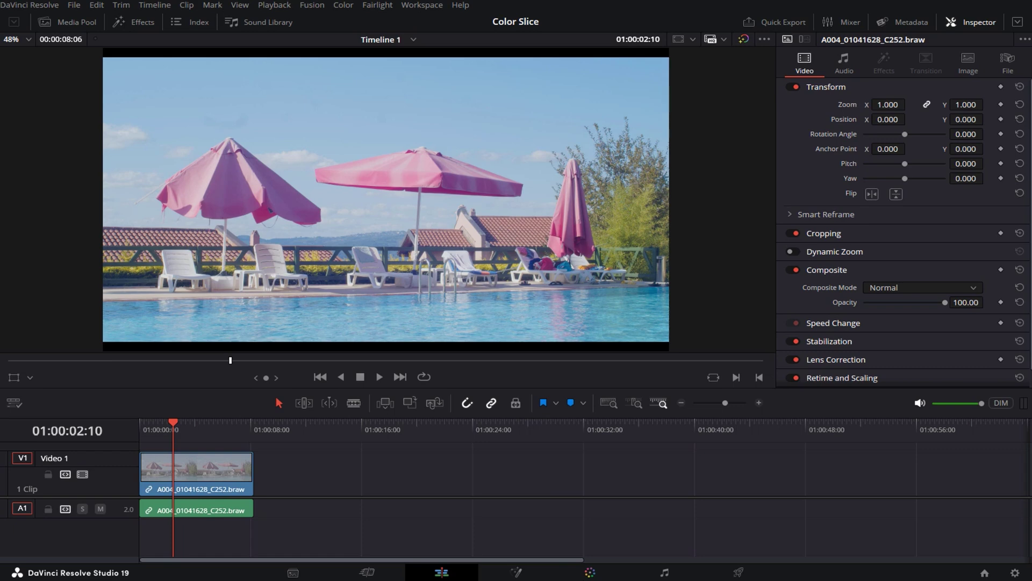
Move the poolside clip to the Color page and show the ColorSlice palette.
{"action": "left_click", "coordinate": [590, 572]}
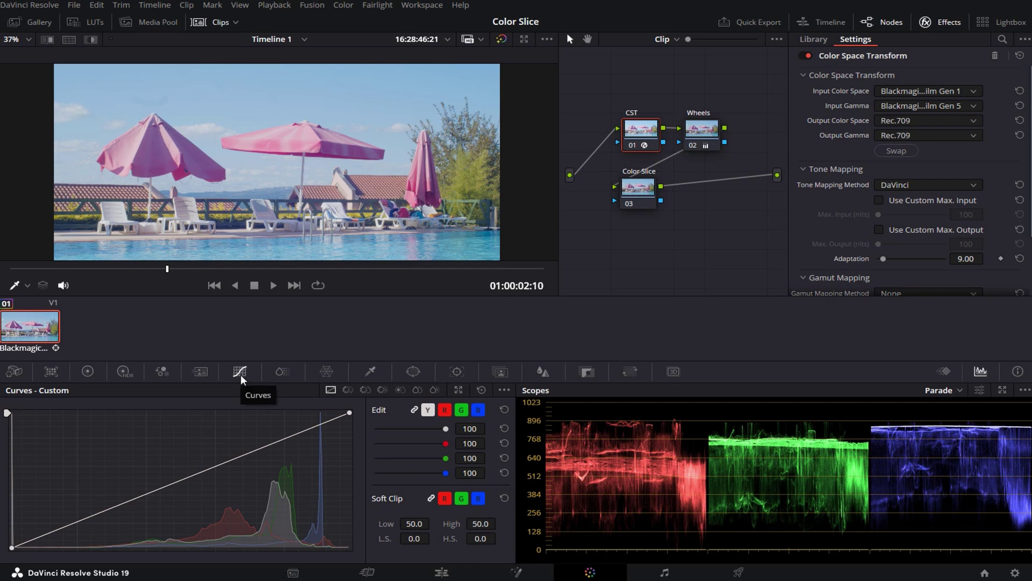
{"action": "left_click", "coordinate": [285, 370]}
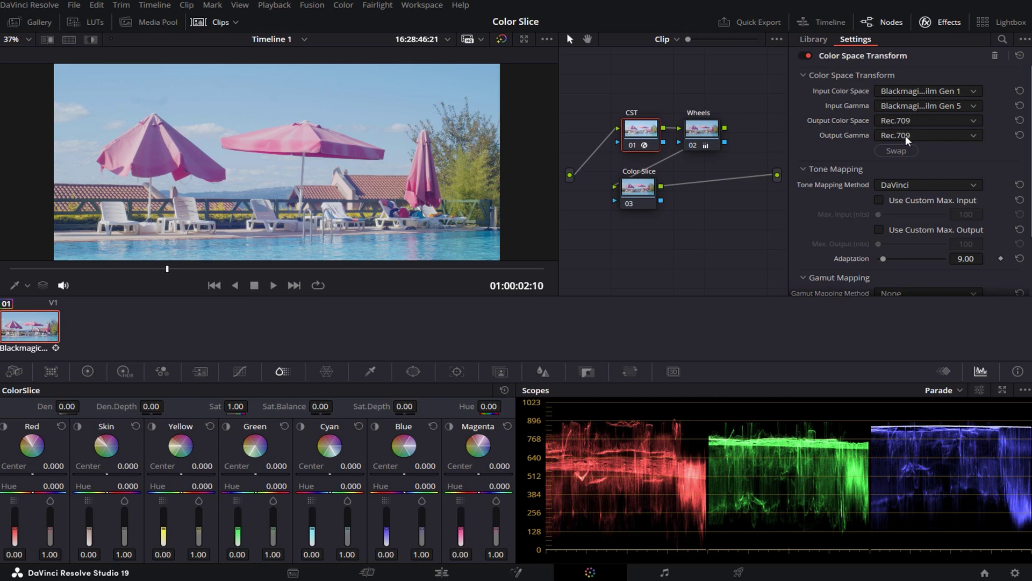
Check the Wheels node's primaries (lift -0.07, gain 0.93), then select Color Slice node 03.
{"action": "left_click", "coordinate": [685, 131]}
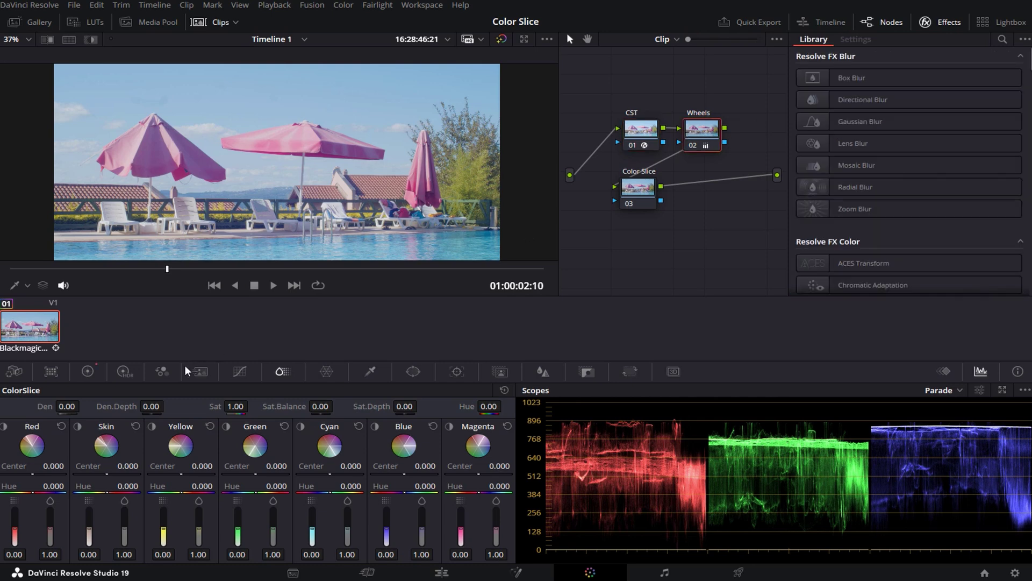
{"action": "left_click", "coordinate": [89, 372]}
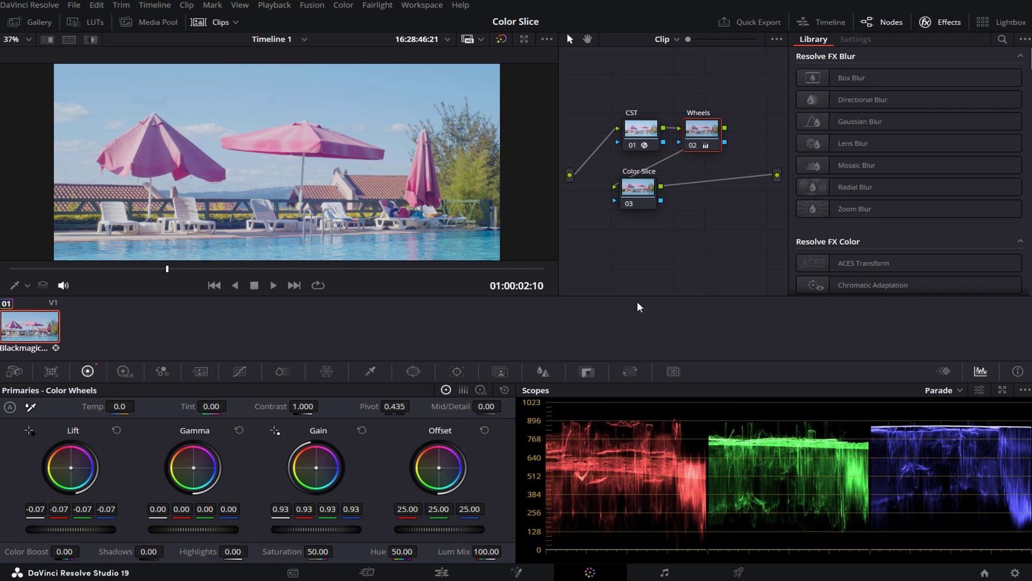
{"action": "left_click", "coordinate": [643, 192]}
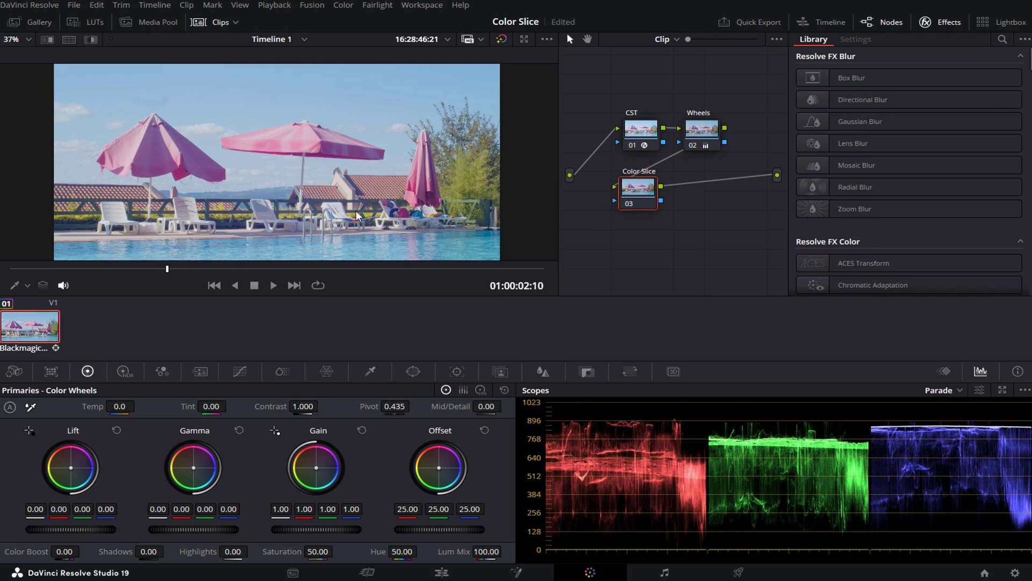
Open ColorSlice controls for node 03 and zoom and pan the viewer to re-centre the frame.
{"action": "left_click", "coordinate": [282, 371]}
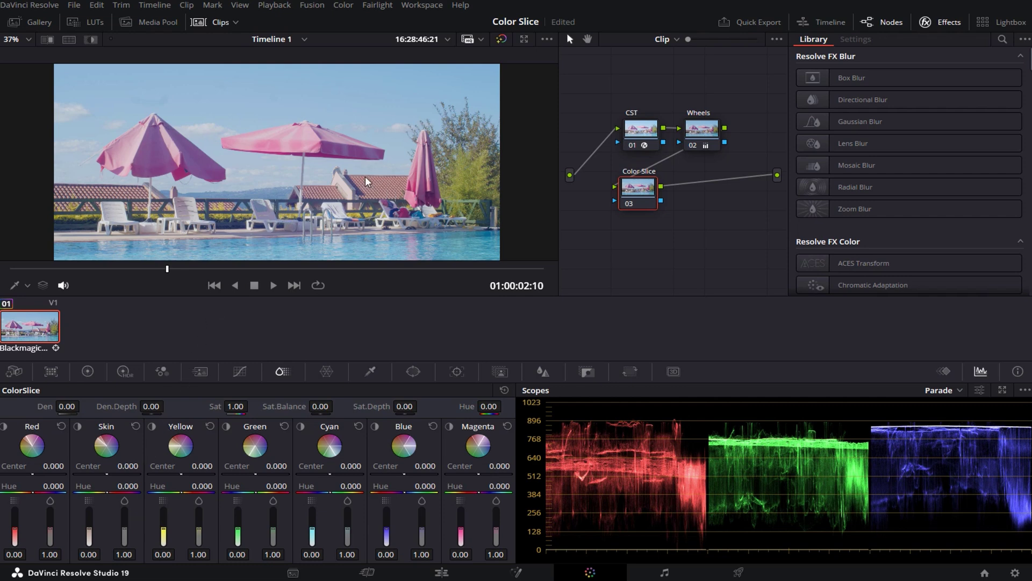
{"action": "scroll", "coordinate": [407, 246], "scroll_direction": "up", "scroll_amount": 1}
{"action": "left_click_drag", "start_coordinate": [407, 247], "coordinate": [390, 214]}
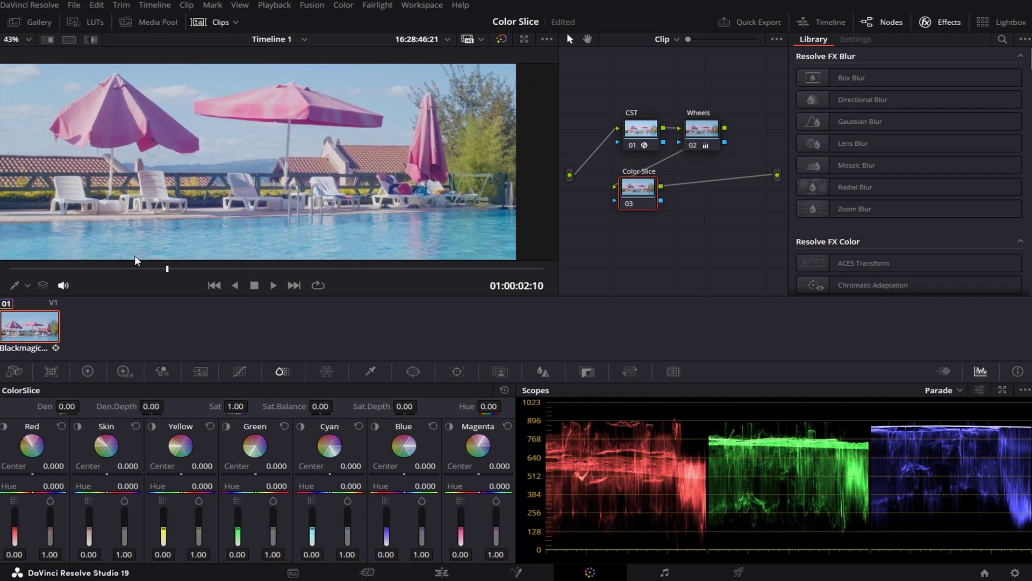
{"action": "scroll", "coordinate": [296, 220], "scroll_direction": "down", "scroll_amount": 1}
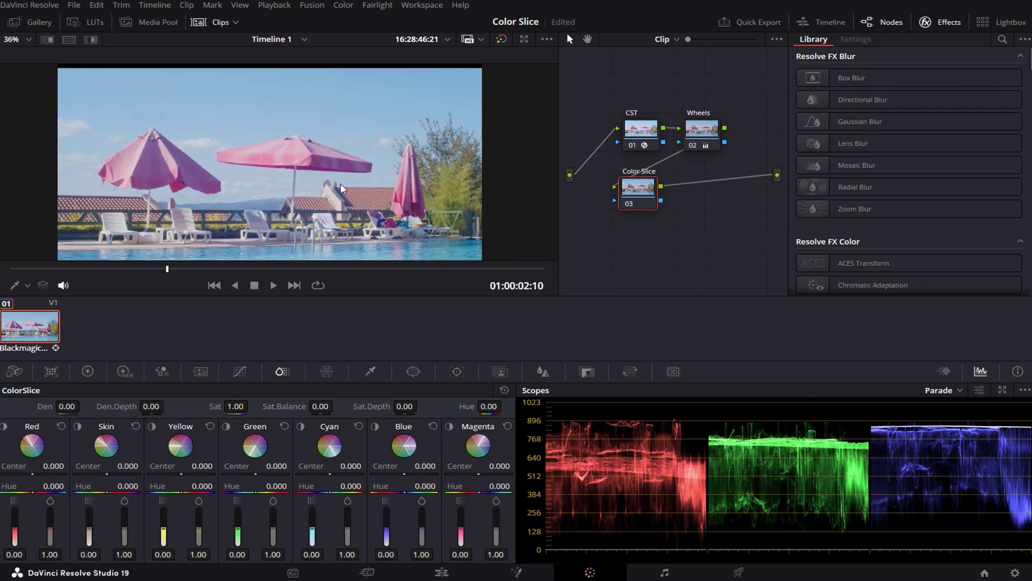
{"action": "left_click_drag", "start_coordinate": [340, 188], "coordinate": [334, 168]}
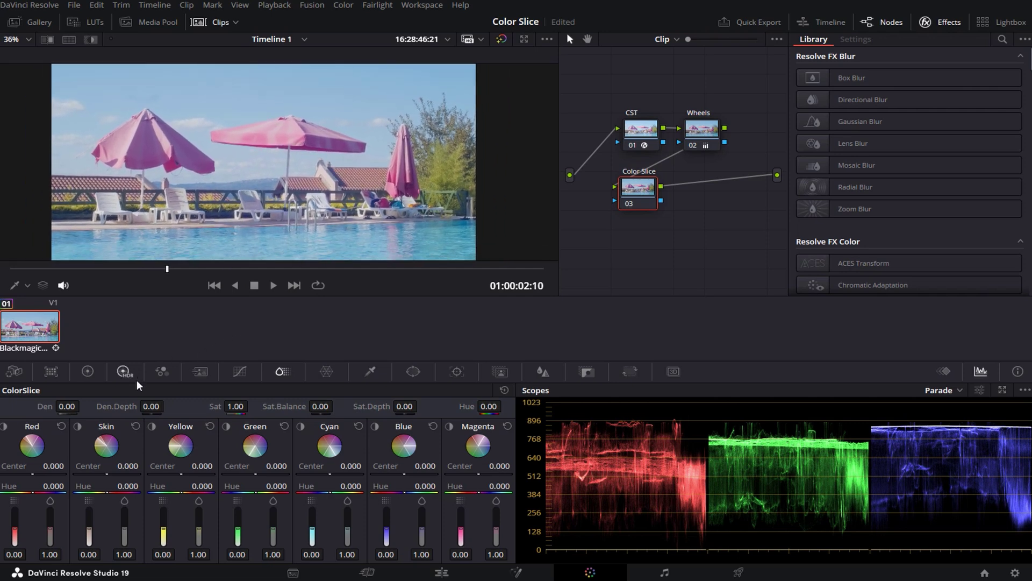
Preview the Blue slice's affected areas, then raise Blue saturation to 1.39.
{"action": "left_click", "coordinate": [371, 427]}
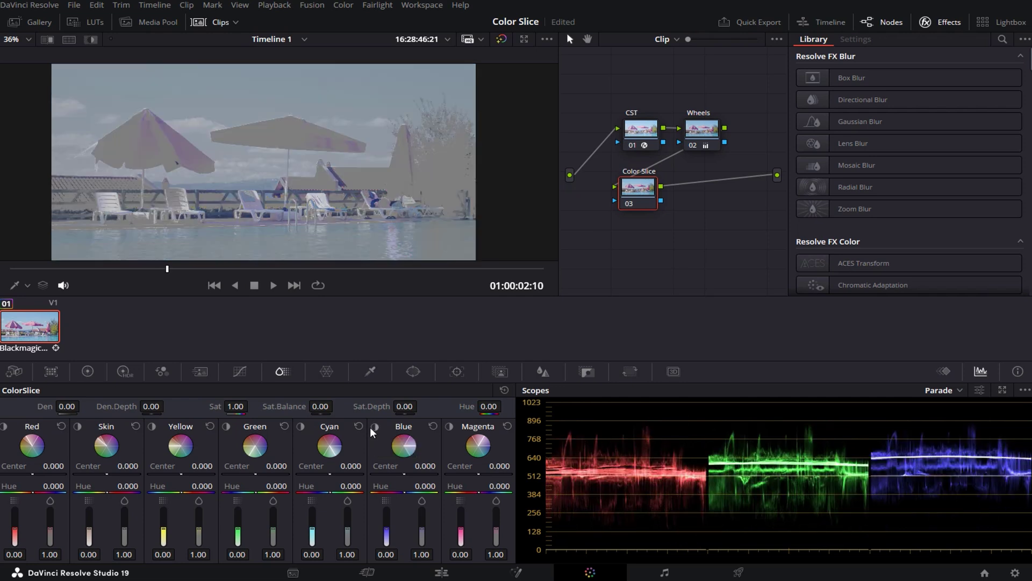
{"action": "left_click", "coordinate": [370, 427]}
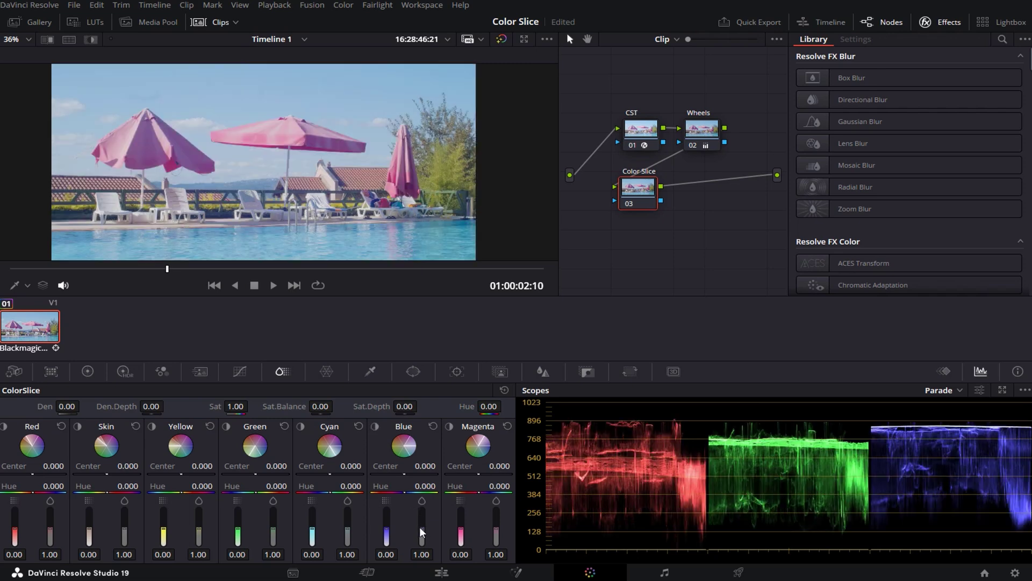
{"action": "left_click_drag", "start_coordinate": [420, 529], "coordinate": [421, 508]}
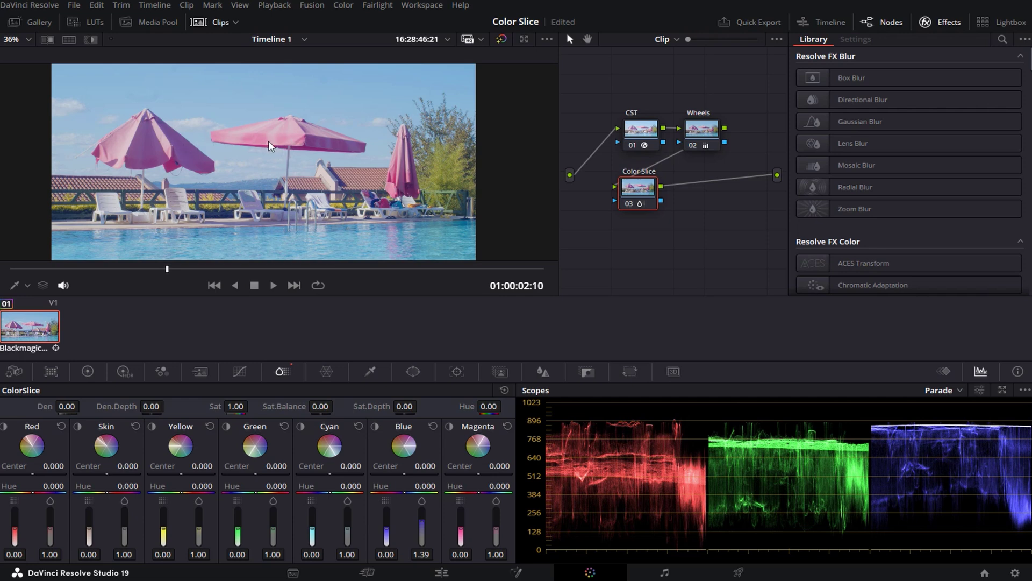
Zoom in on the pink umbrella and raise the Red slice's saturation to 1.68.
{"action": "scroll", "coordinate": [268, 141], "scroll_direction": "up", "scroll_amount": 1}
{"action": "scroll", "coordinate": [282, 126], "scroll_direction": "up", "scroll_amount": 1}
{"action": "scroll", "coordinate": [312, 123], "scroll_direction": "up", "scroll_amount": 1}
{"action": "scroll", "coordinate": [312, 122], "scroll_direction": "up", "scroll_amount": 1}
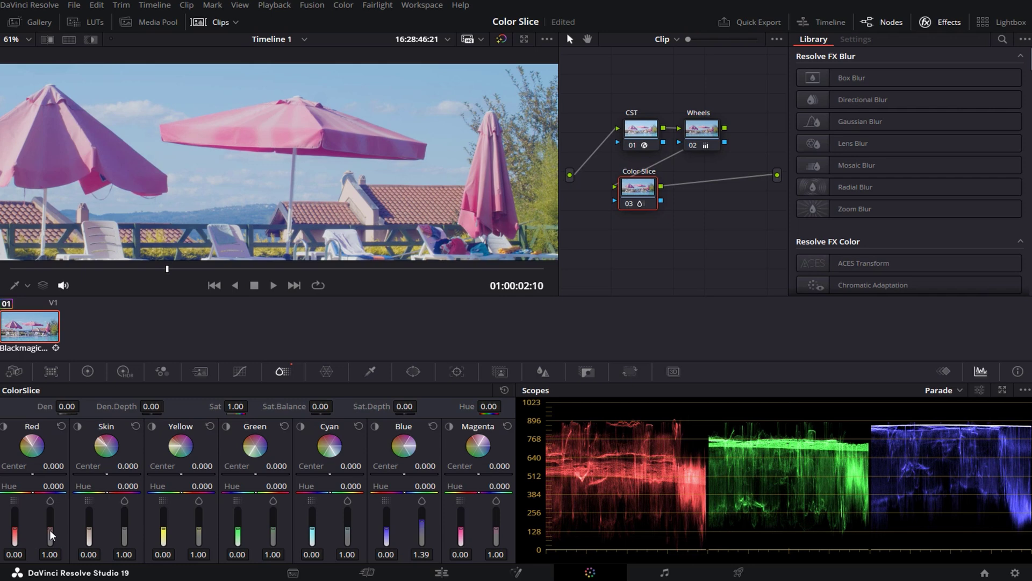
{"action": "left_click_drag", "start_coordinate": [49, 530], "coordinate": [49, 516]}
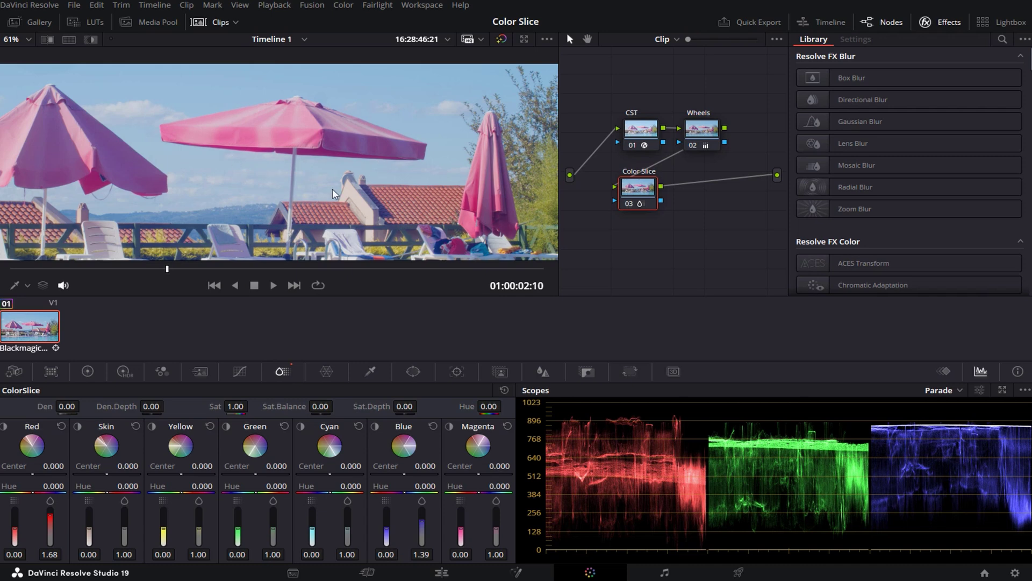
{"action": "scroll", "coordinate": [333, 188], "scroll_direction": "down", "scroll_amount": 2}
{"action": "scroll", "coordinate": [332, 189], "scroll_direction": "down", "scroll_amount": 2}
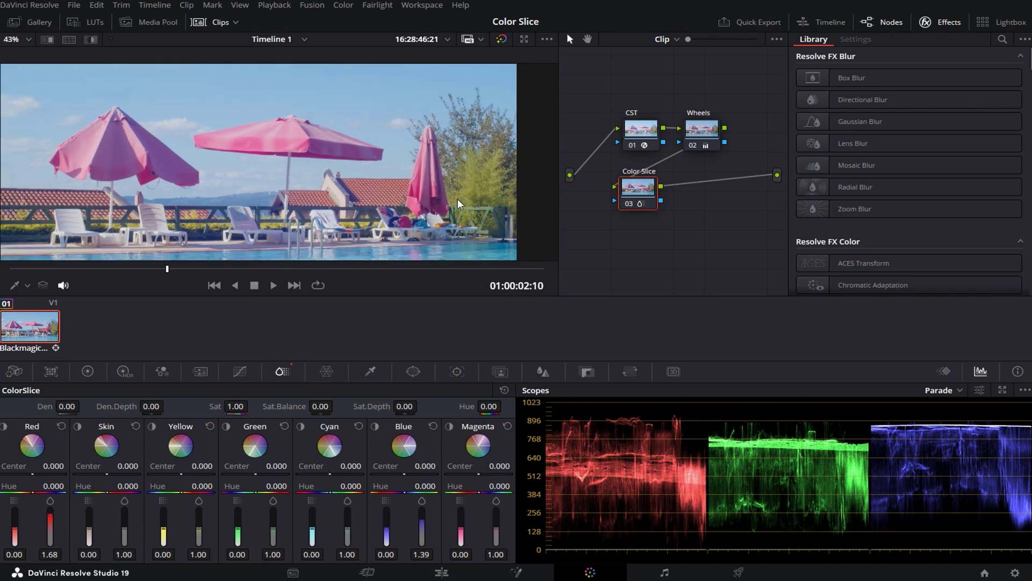
{"action": "key", "text": "ctrl+d"}
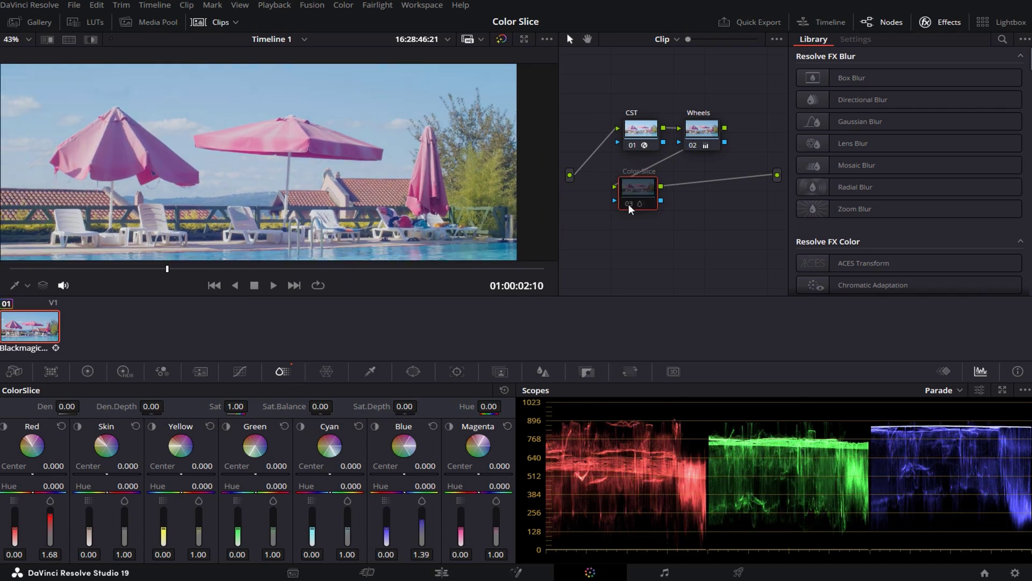
{"action": "key", "text": "ctrl+d"}
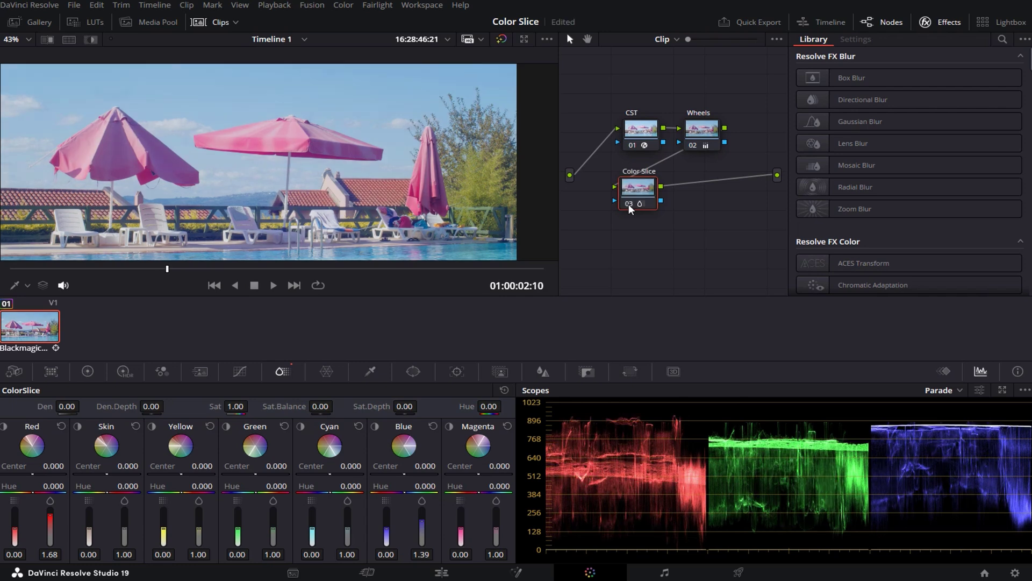
{"action": "left_click", "coordinate": [628, 204]}
{"action": "left_click", "coordinate": [628, 204]}
{"action": "left_click", "coordinate": [628, 205]}
{"action": "left_click", "coordinate": [628, 205]}
{"action": "scroll", "coordinate": [338, 168], "scroll_direction": "down", "scroll_amount": 2}
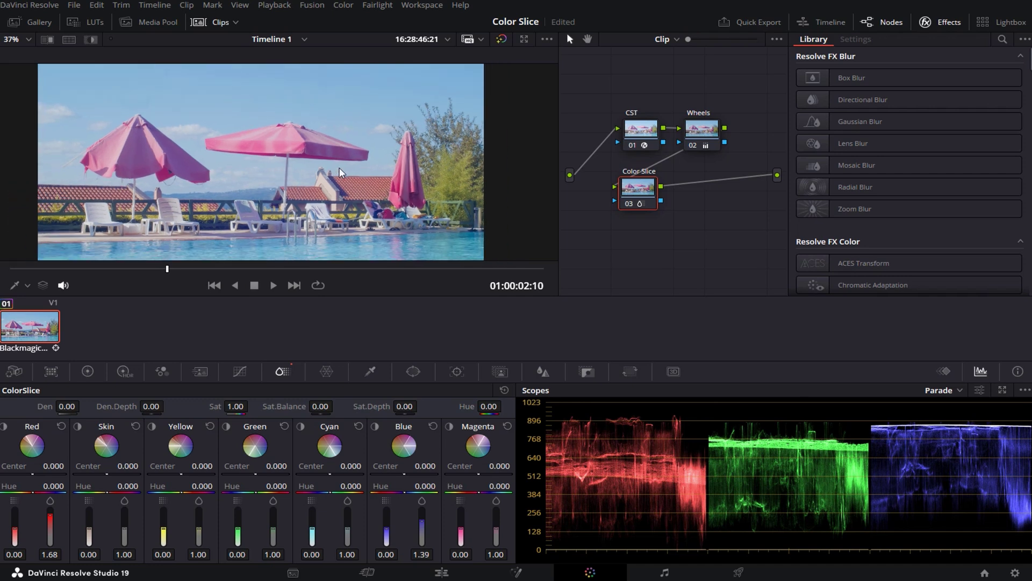